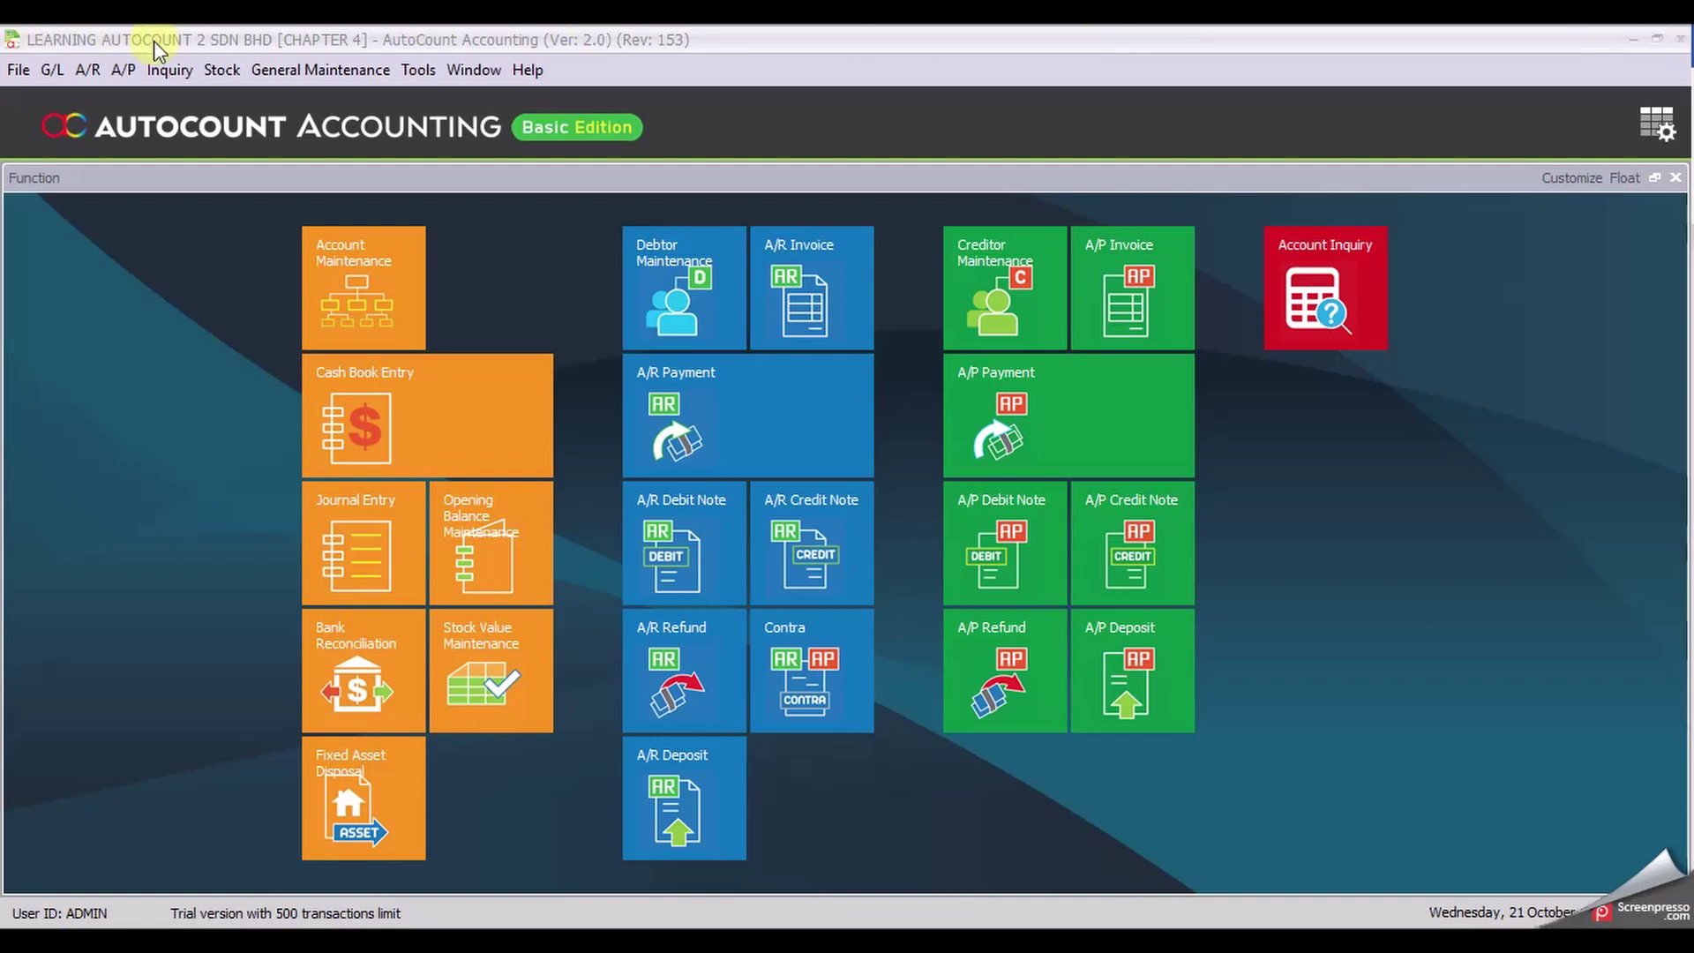
- Open Stock Group Maintenance from the Stock menu, showing an empty group list
click(221, 71)
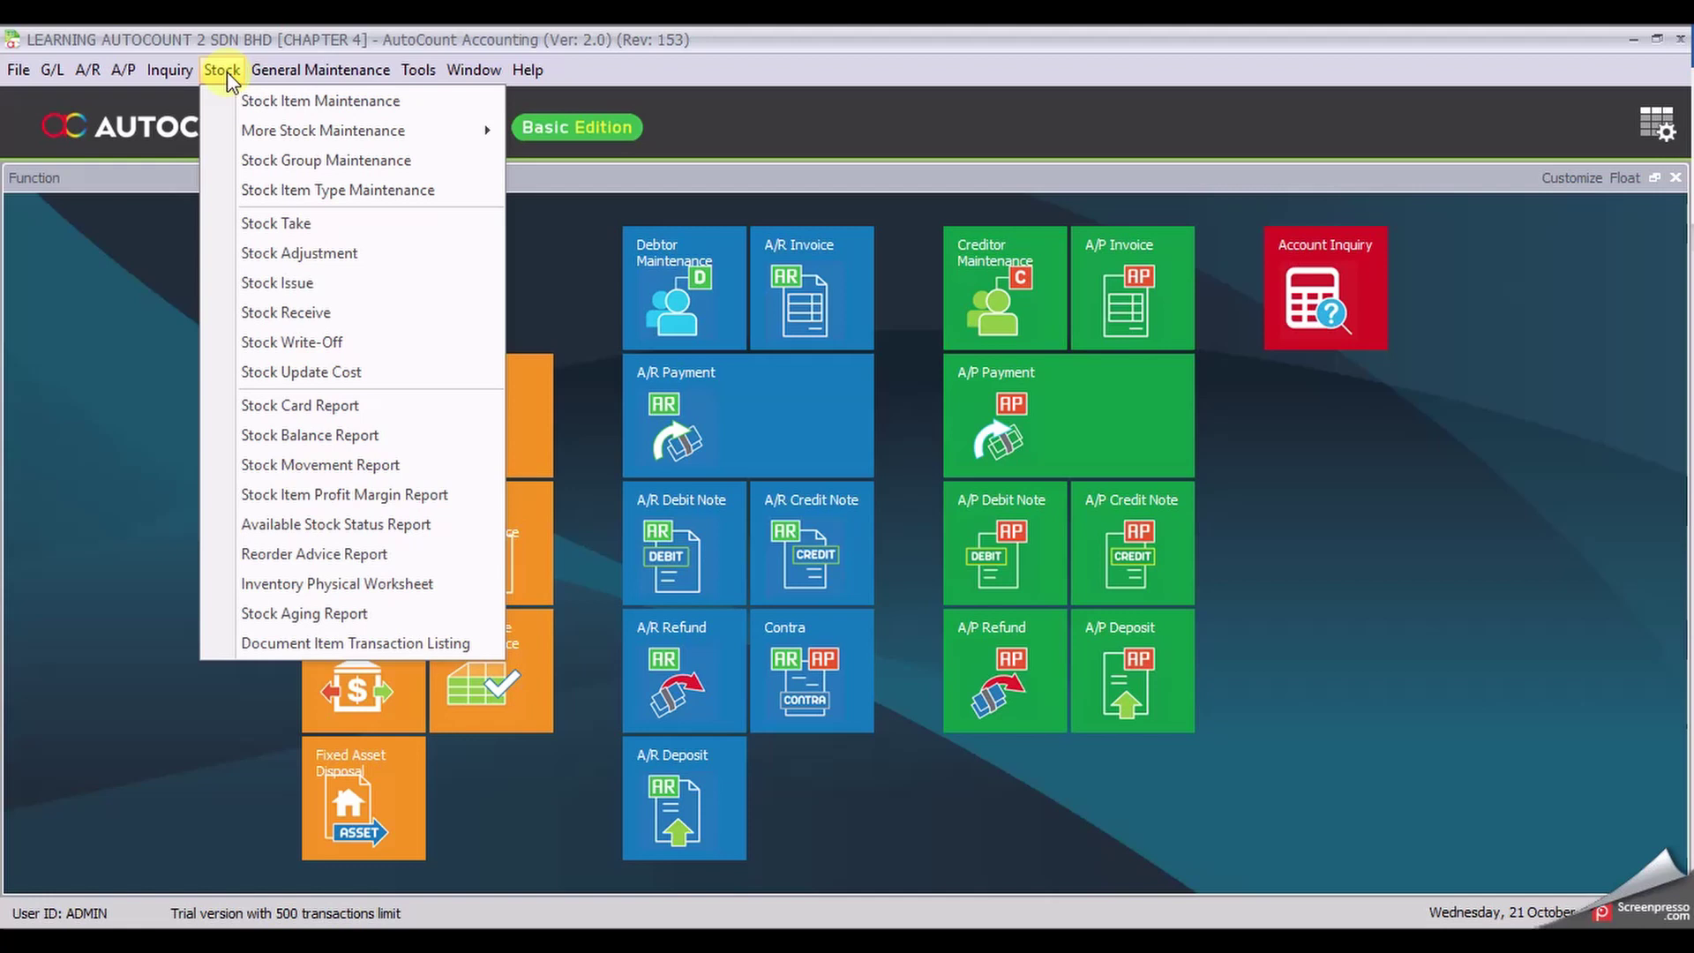
click(425, 162)
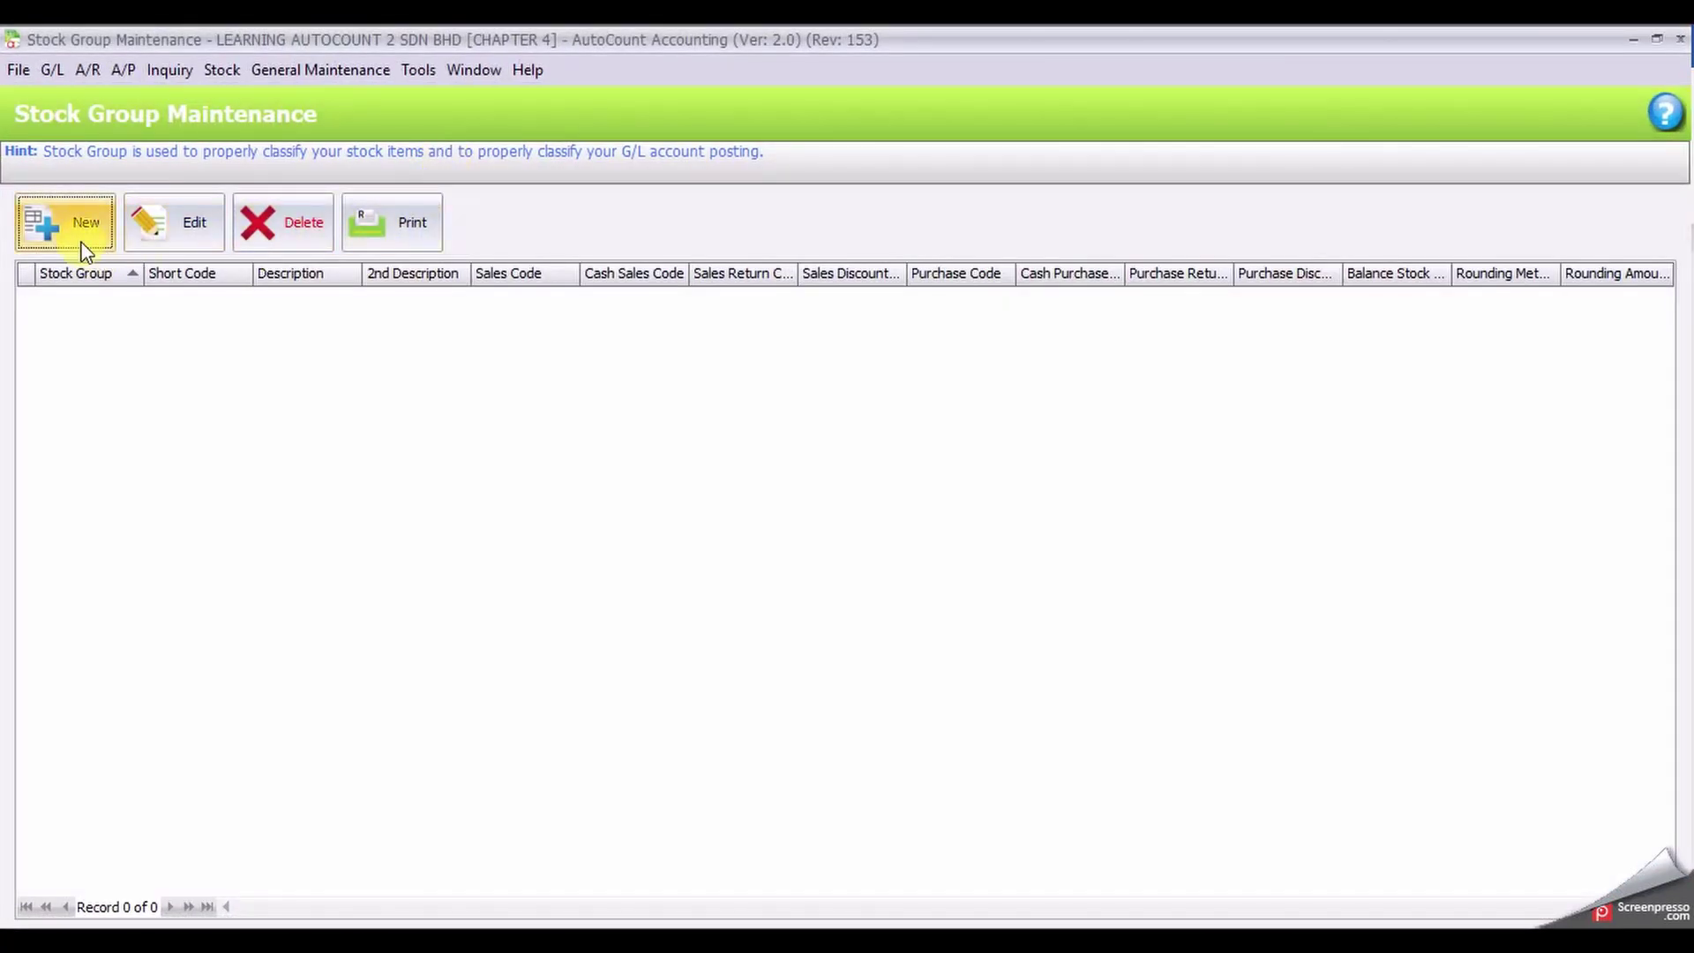
- Save new stock group PHO, short code PH, 'PHONE', with default sales and purchase accounts
click(84, 252)
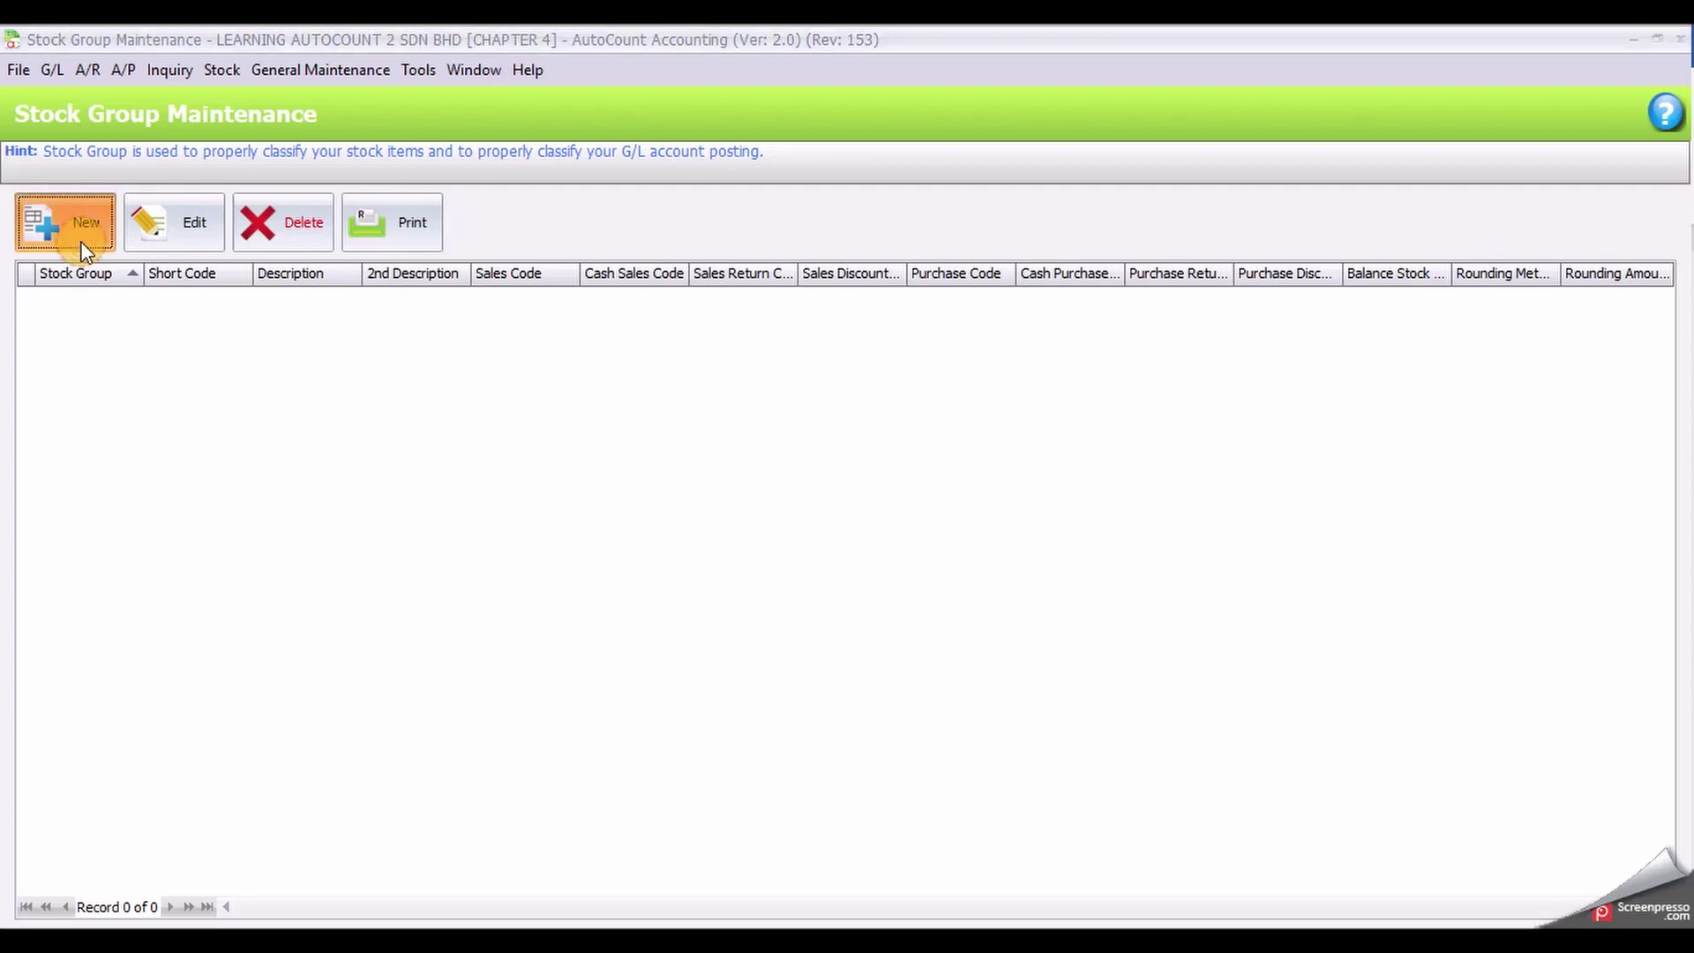
click(556, 186)
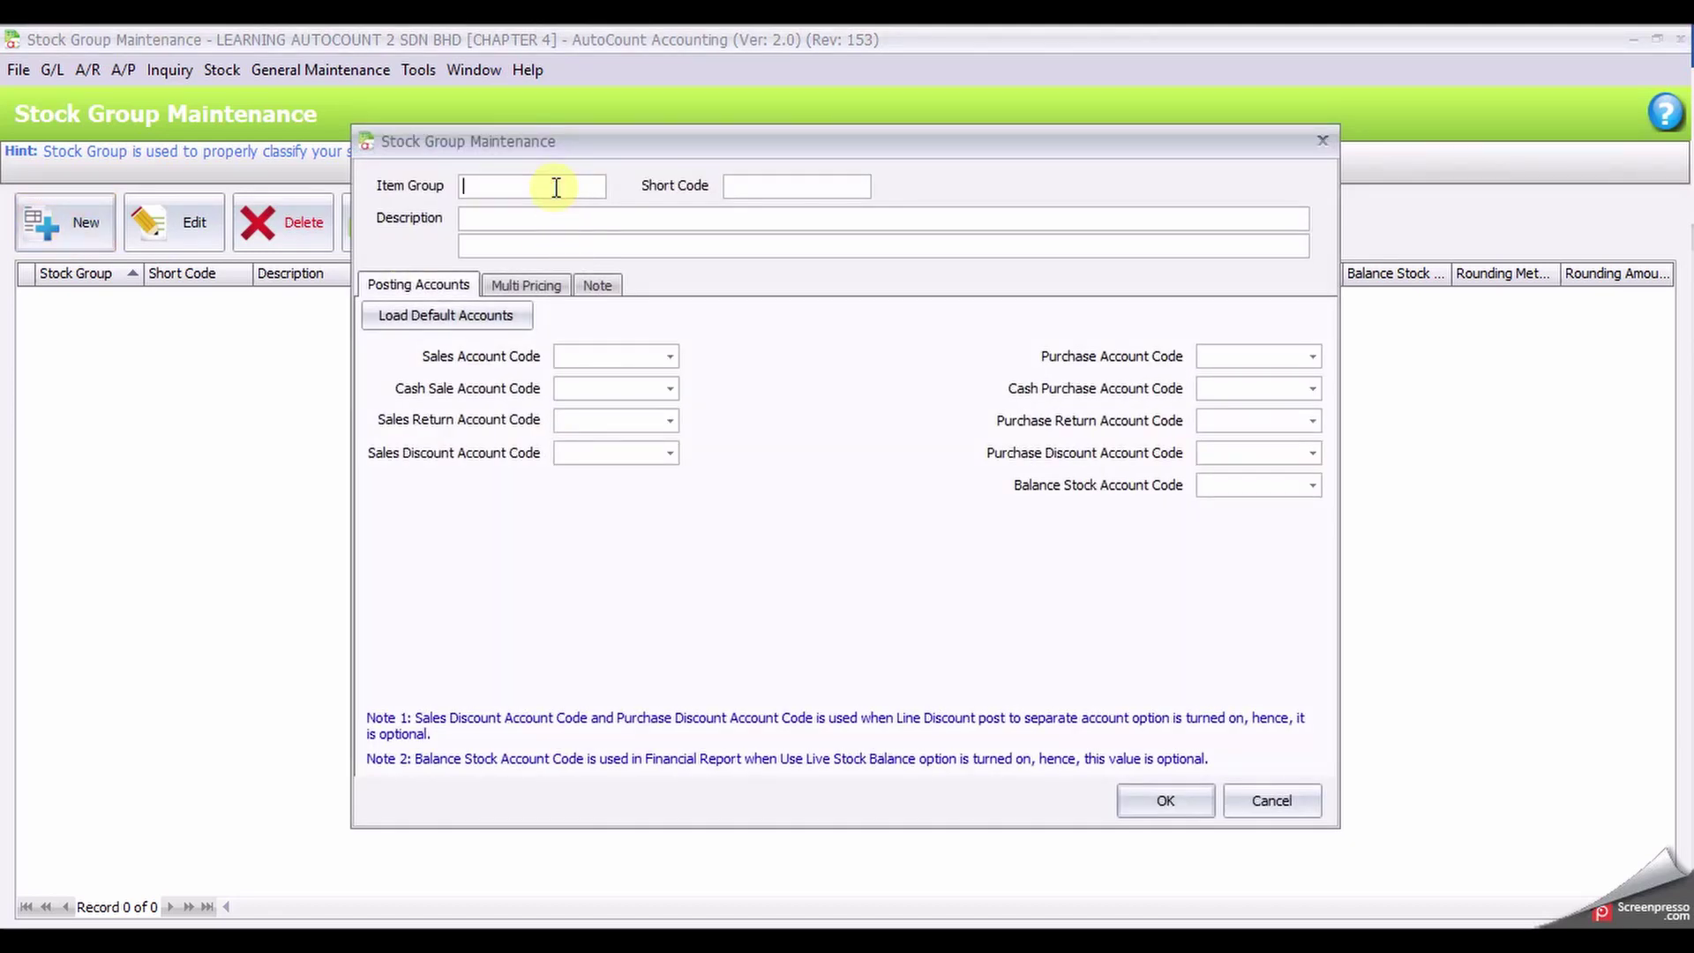
text(PHO)
key(Tab)
text(P)
text(H)
text(P)
text(HO)
text(NE)
click(478, 328)
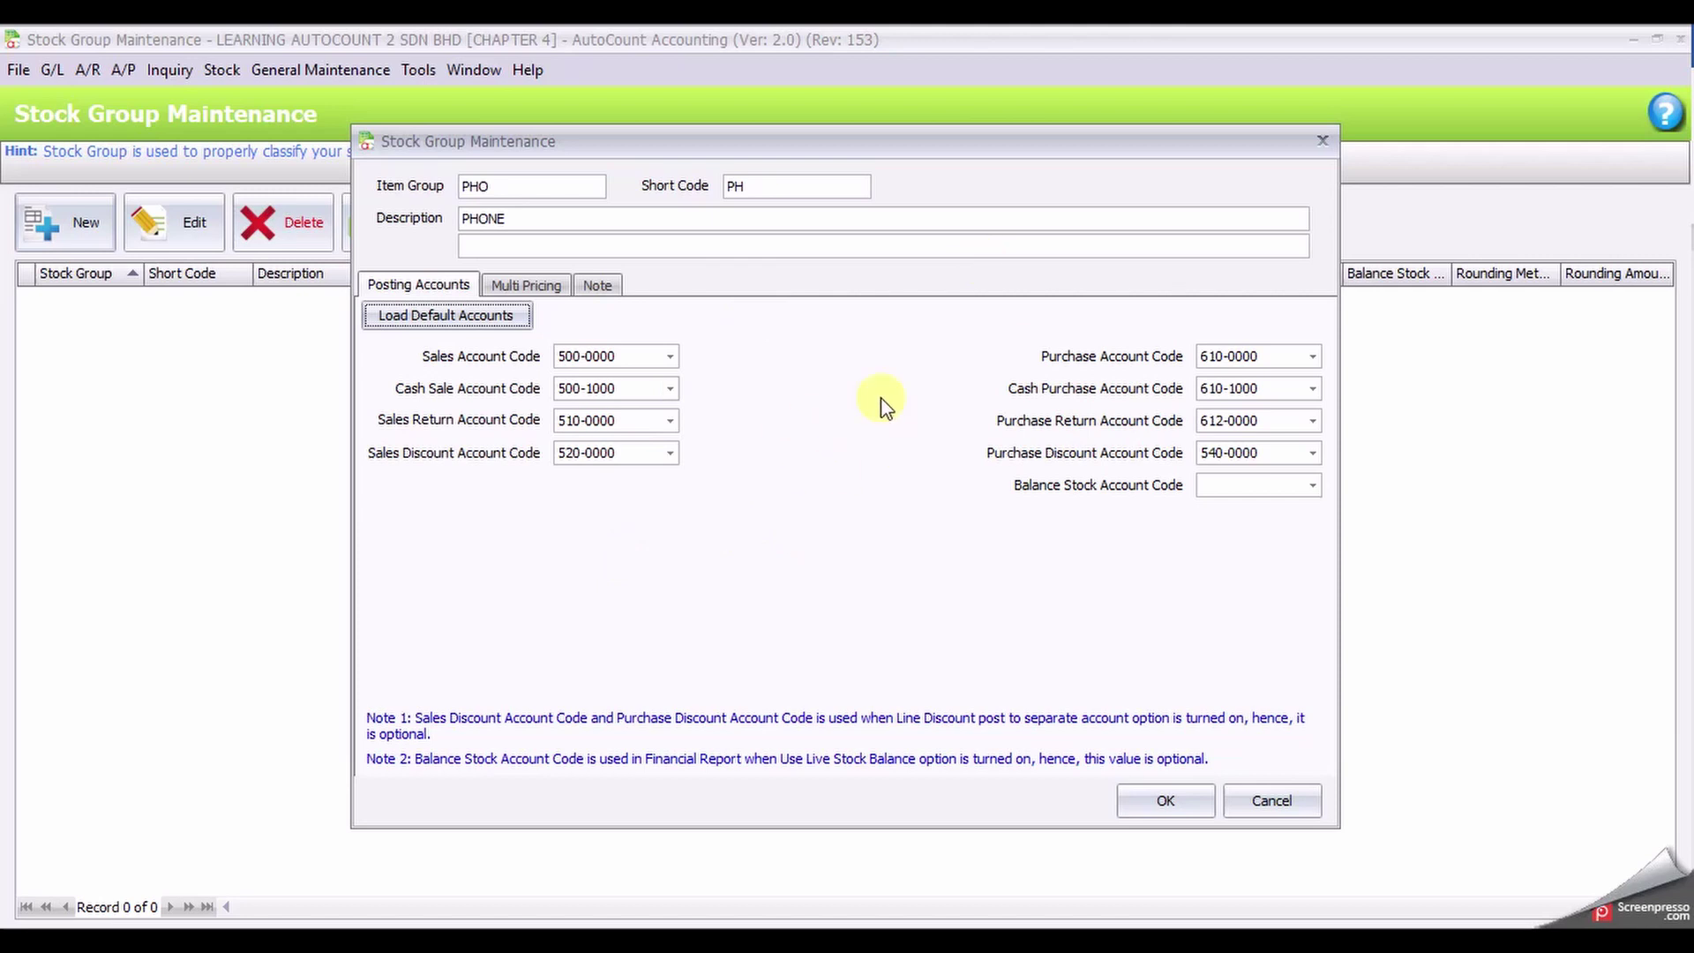
click(1196, 800)
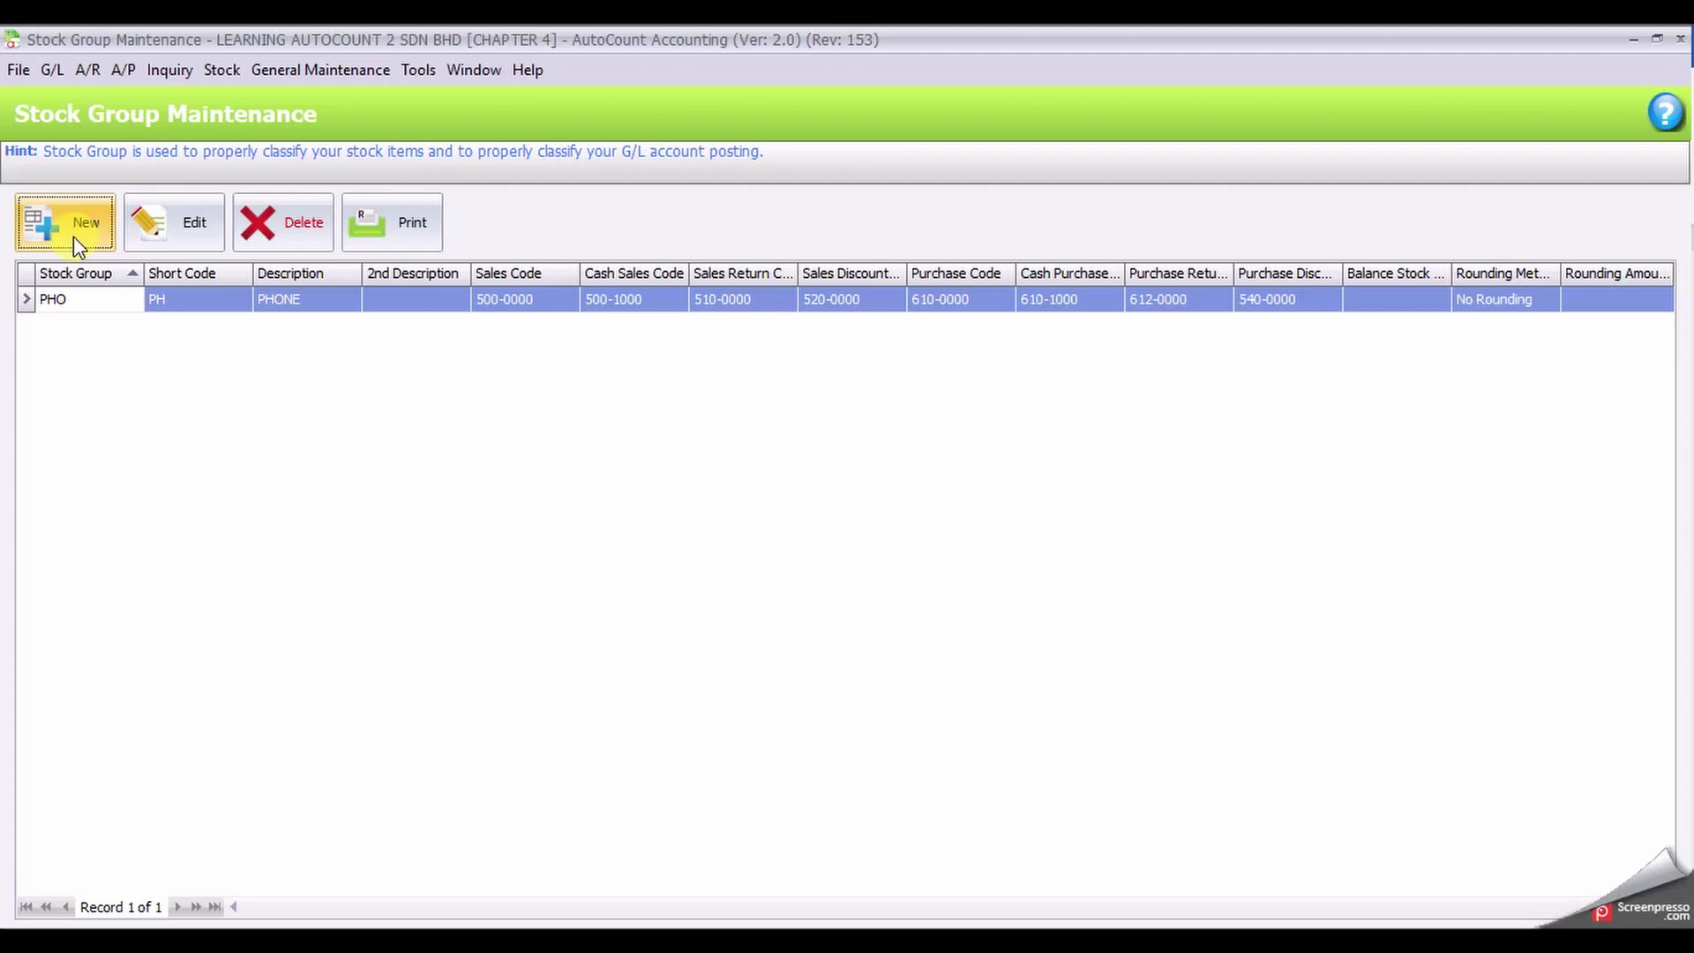
- Save new stock group ACCE, short code AC, 'ACCESSORIES', with default posting accounts
click(72, 237)
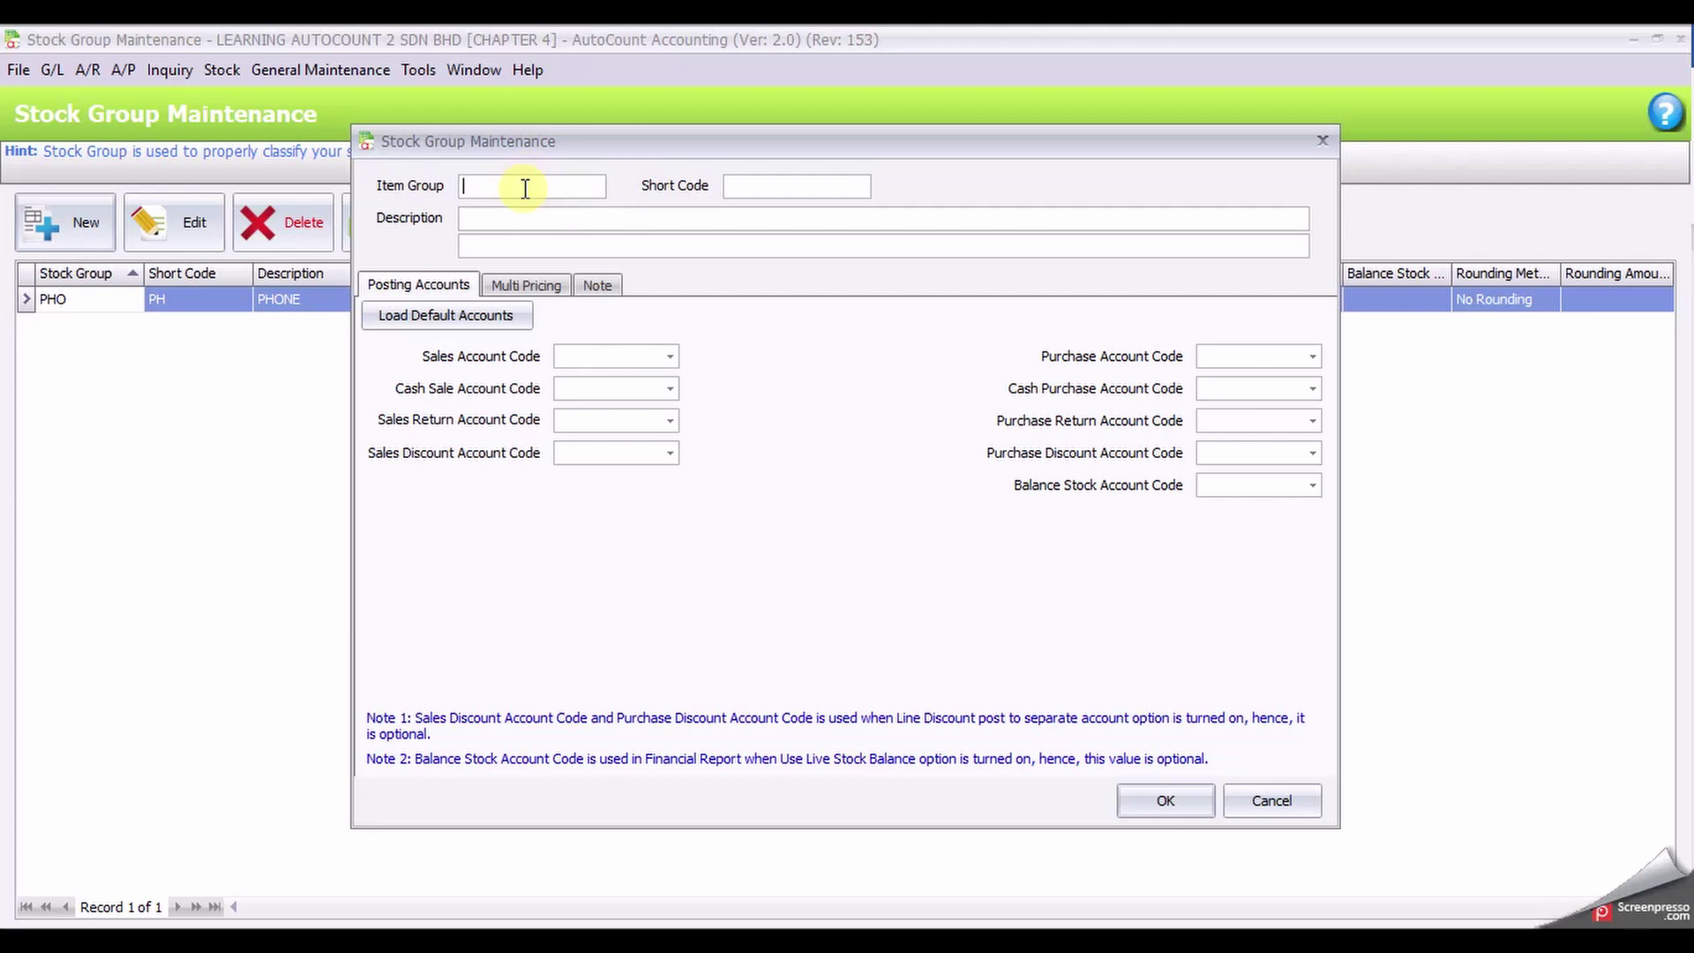
text(ACC)
text(E)
key(Tab)
text(AC)
text(A)
text(CCESS)
text(ORIES)
click(480, 330)
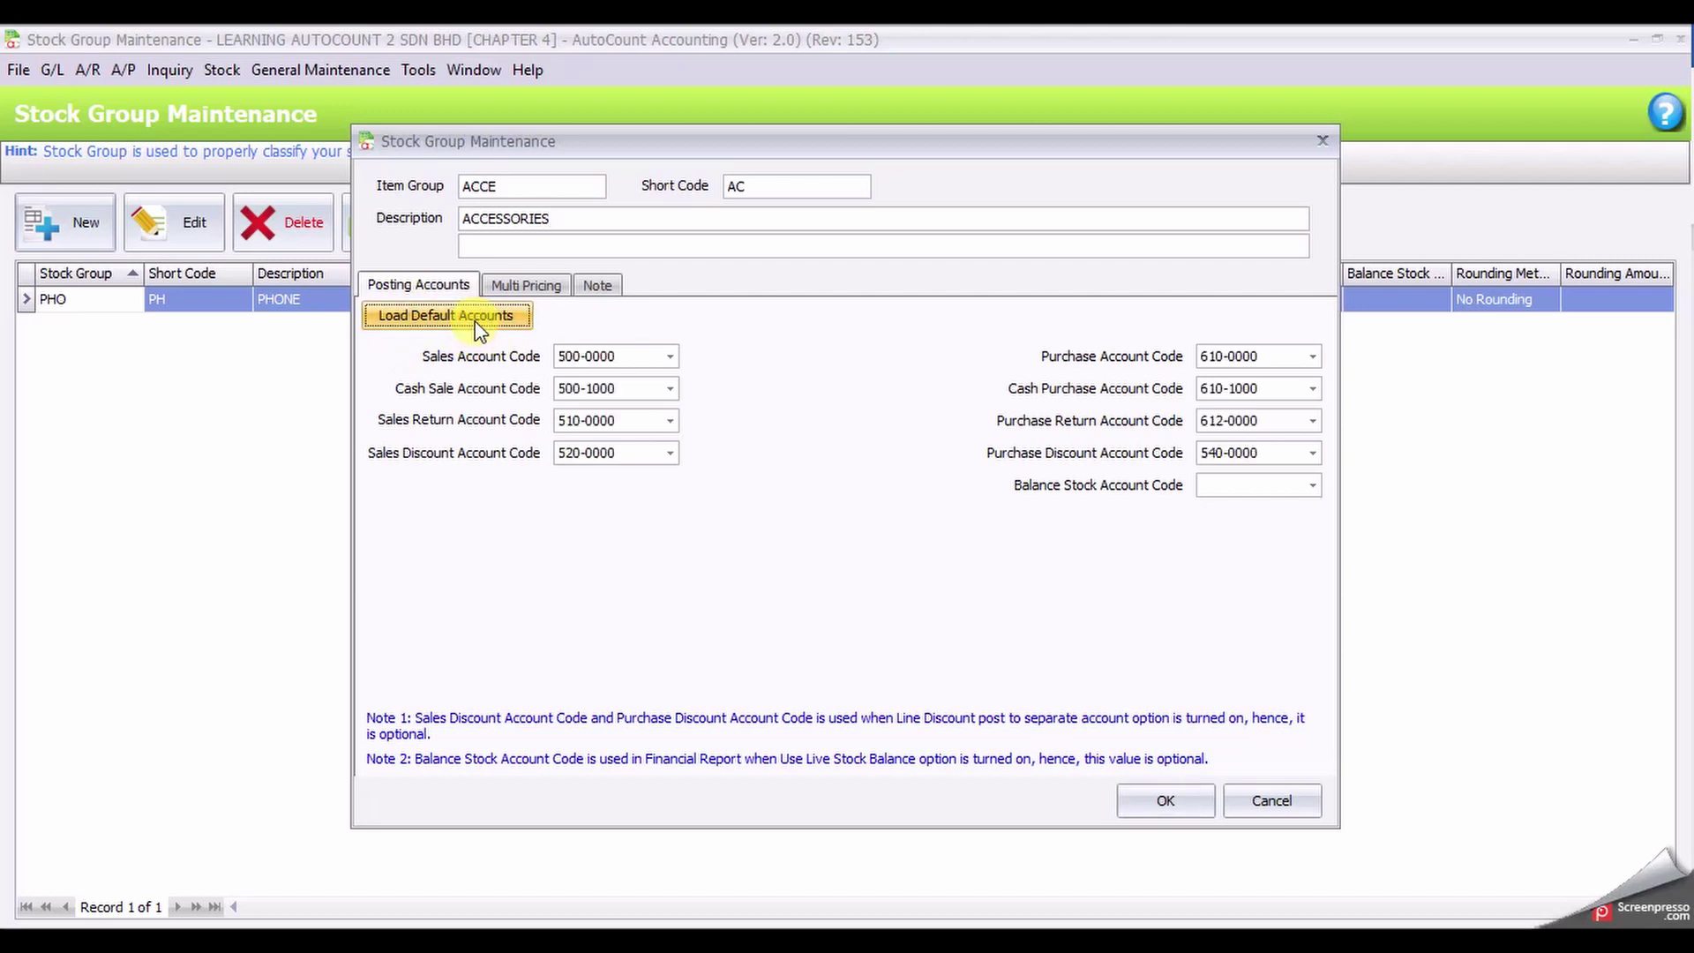
click(1148, 802)
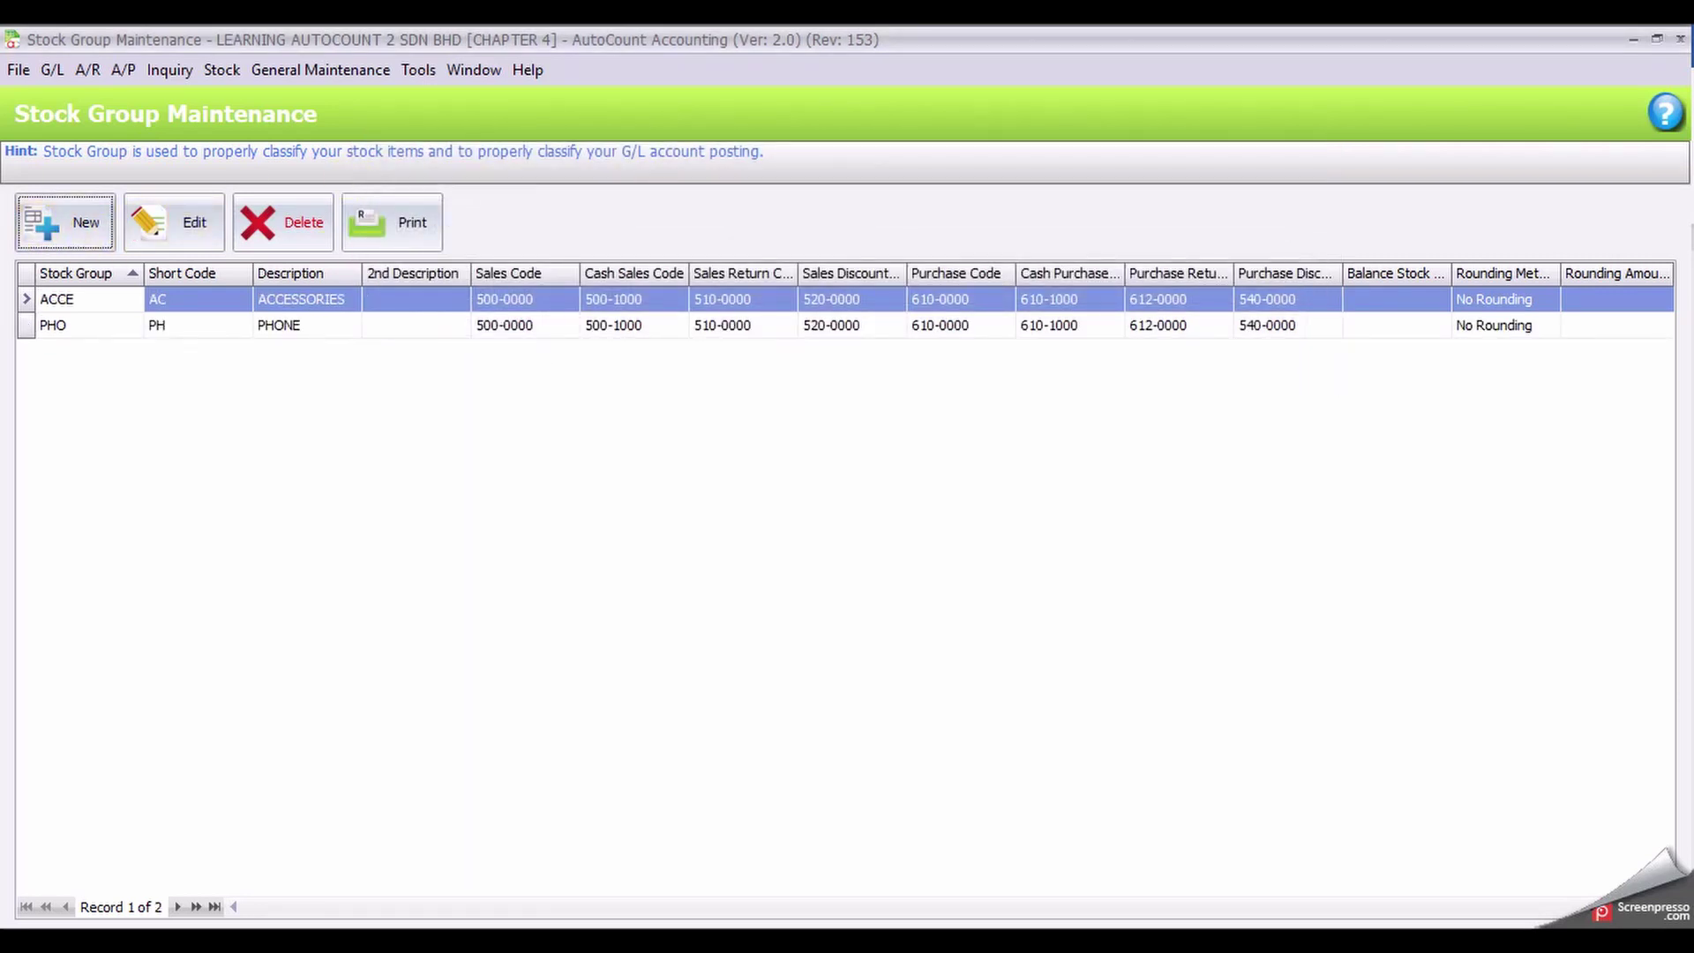
- Start a new stock group record for REPA
click(62, 231)
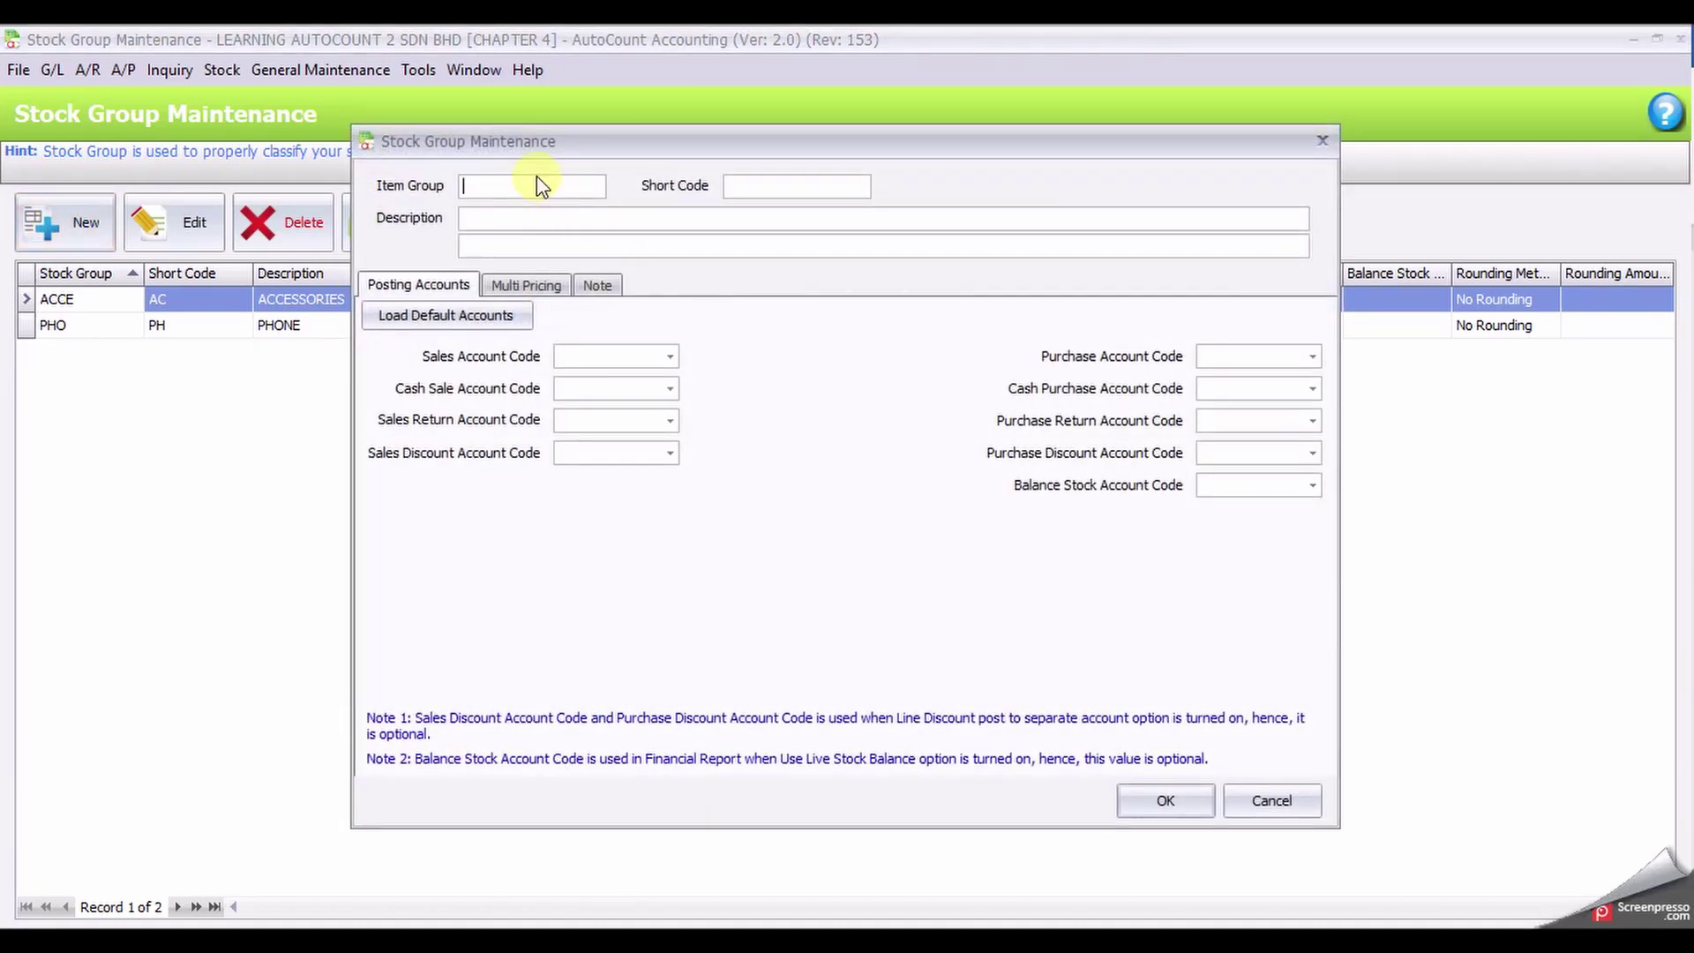
text(REPA)
text(RS)
text(REPAI)
text(R )
text(& SERVI)
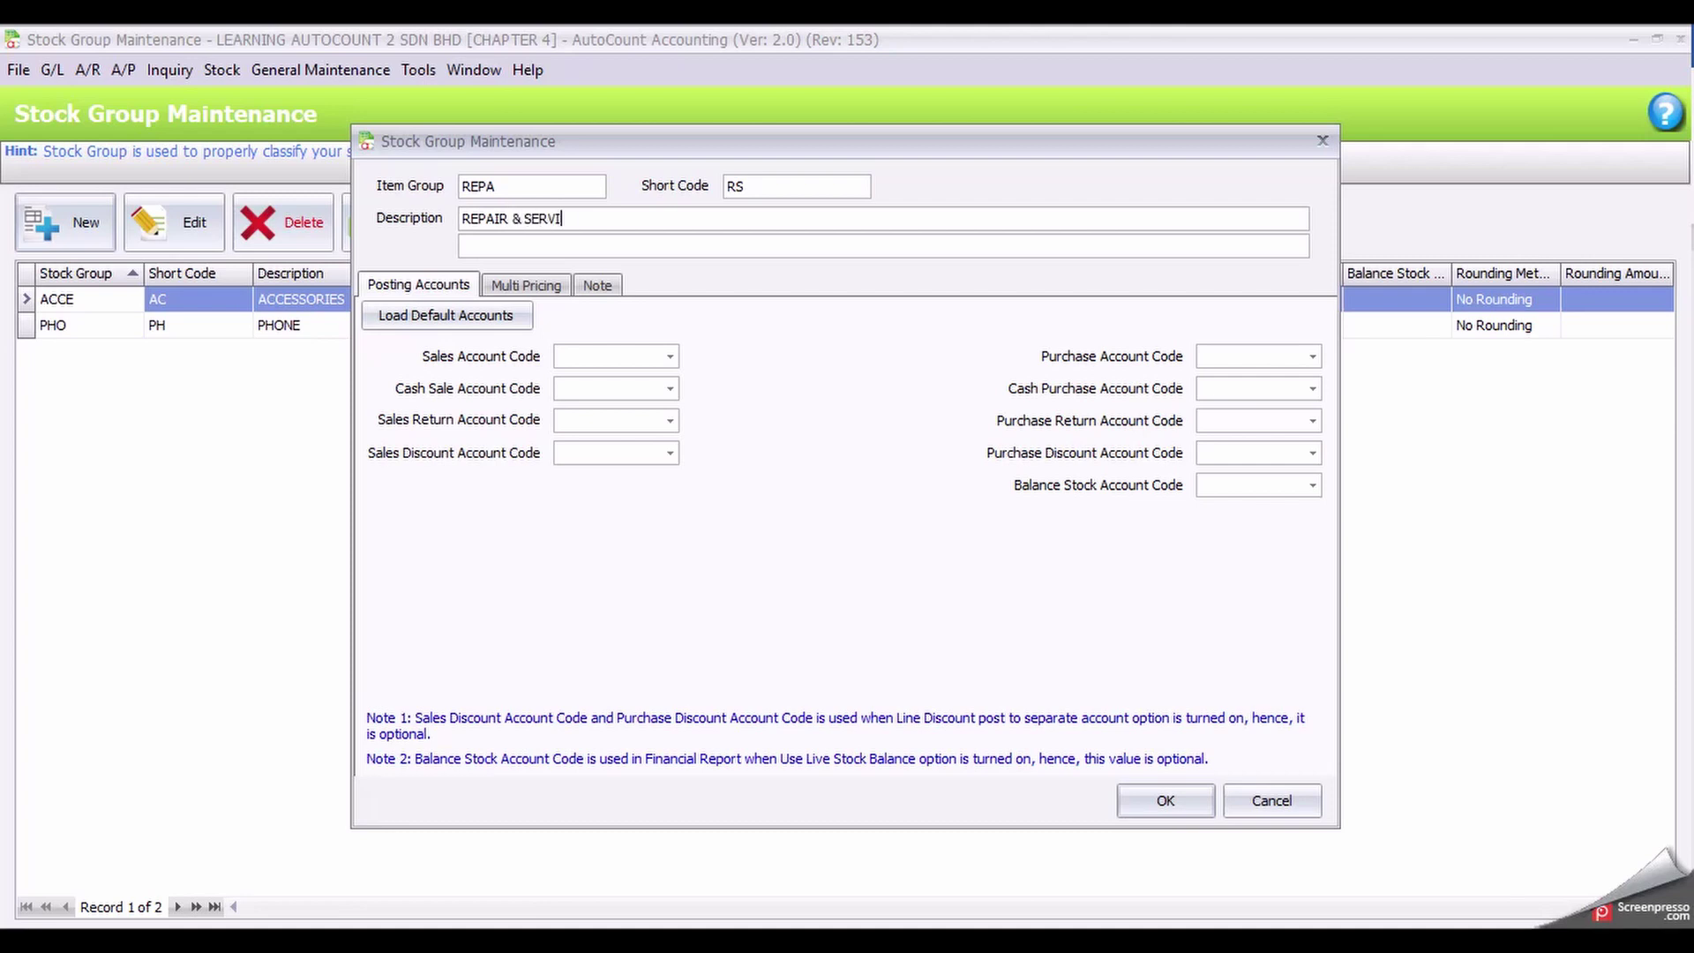
text(CE)
- Load default accounts, then set sales and cash sale accounts to 555-0000 REPAIR & SERVICE
click(411, 326)
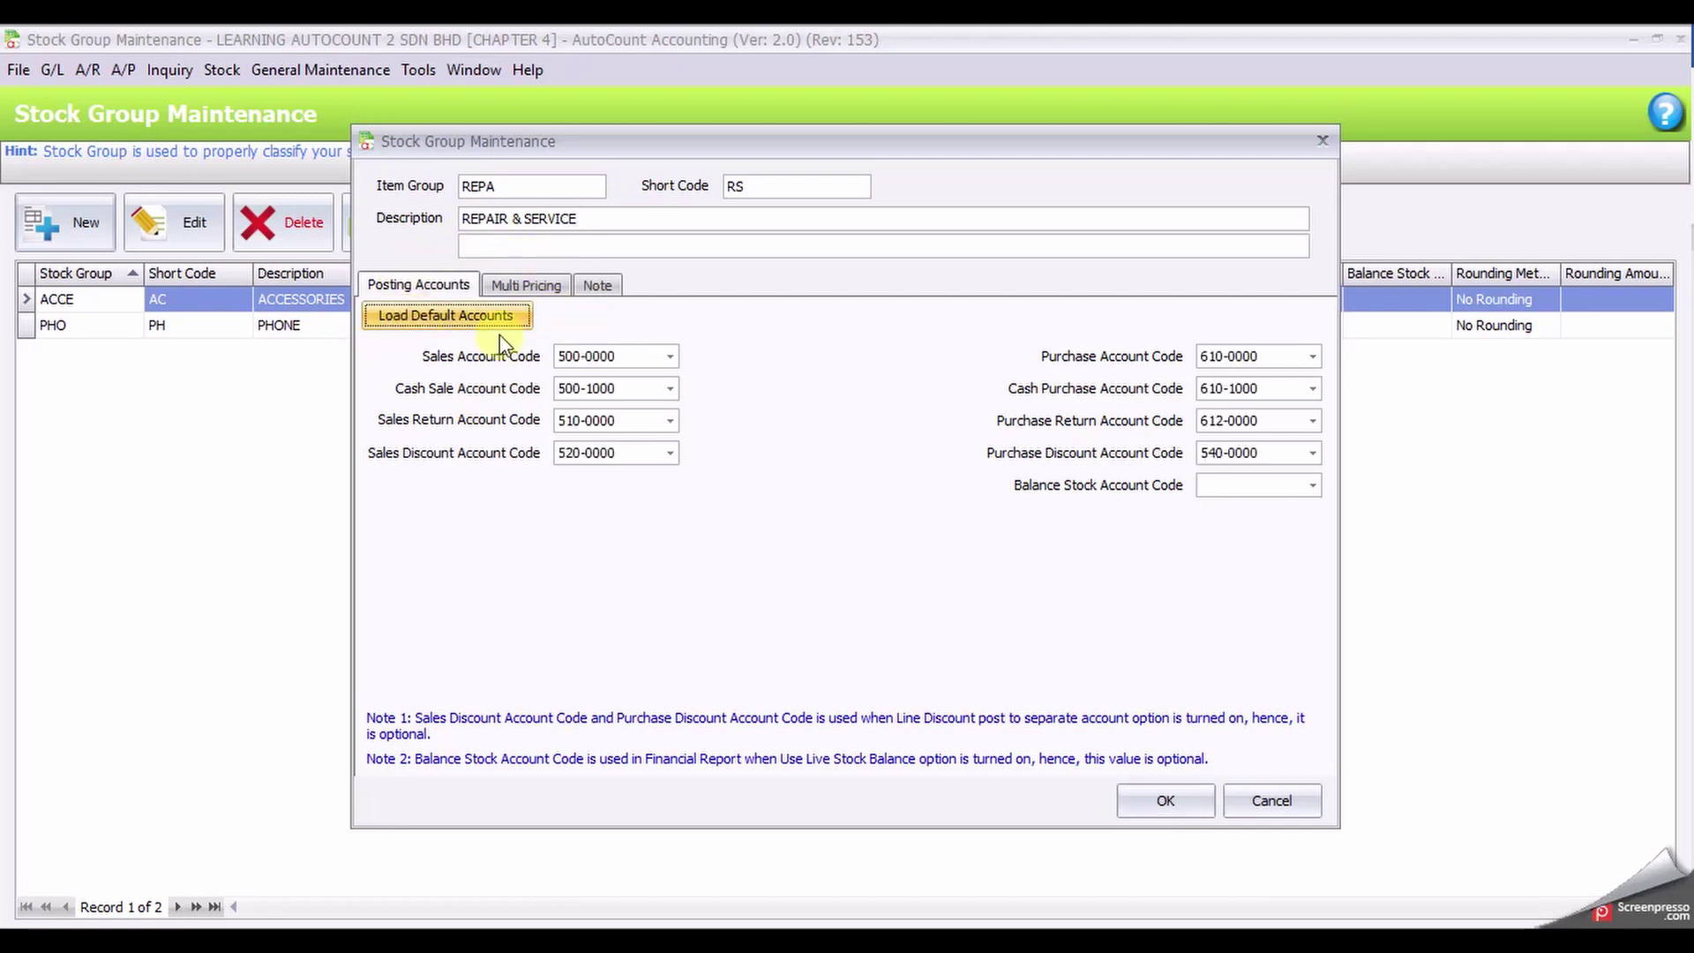
click(669, 355)
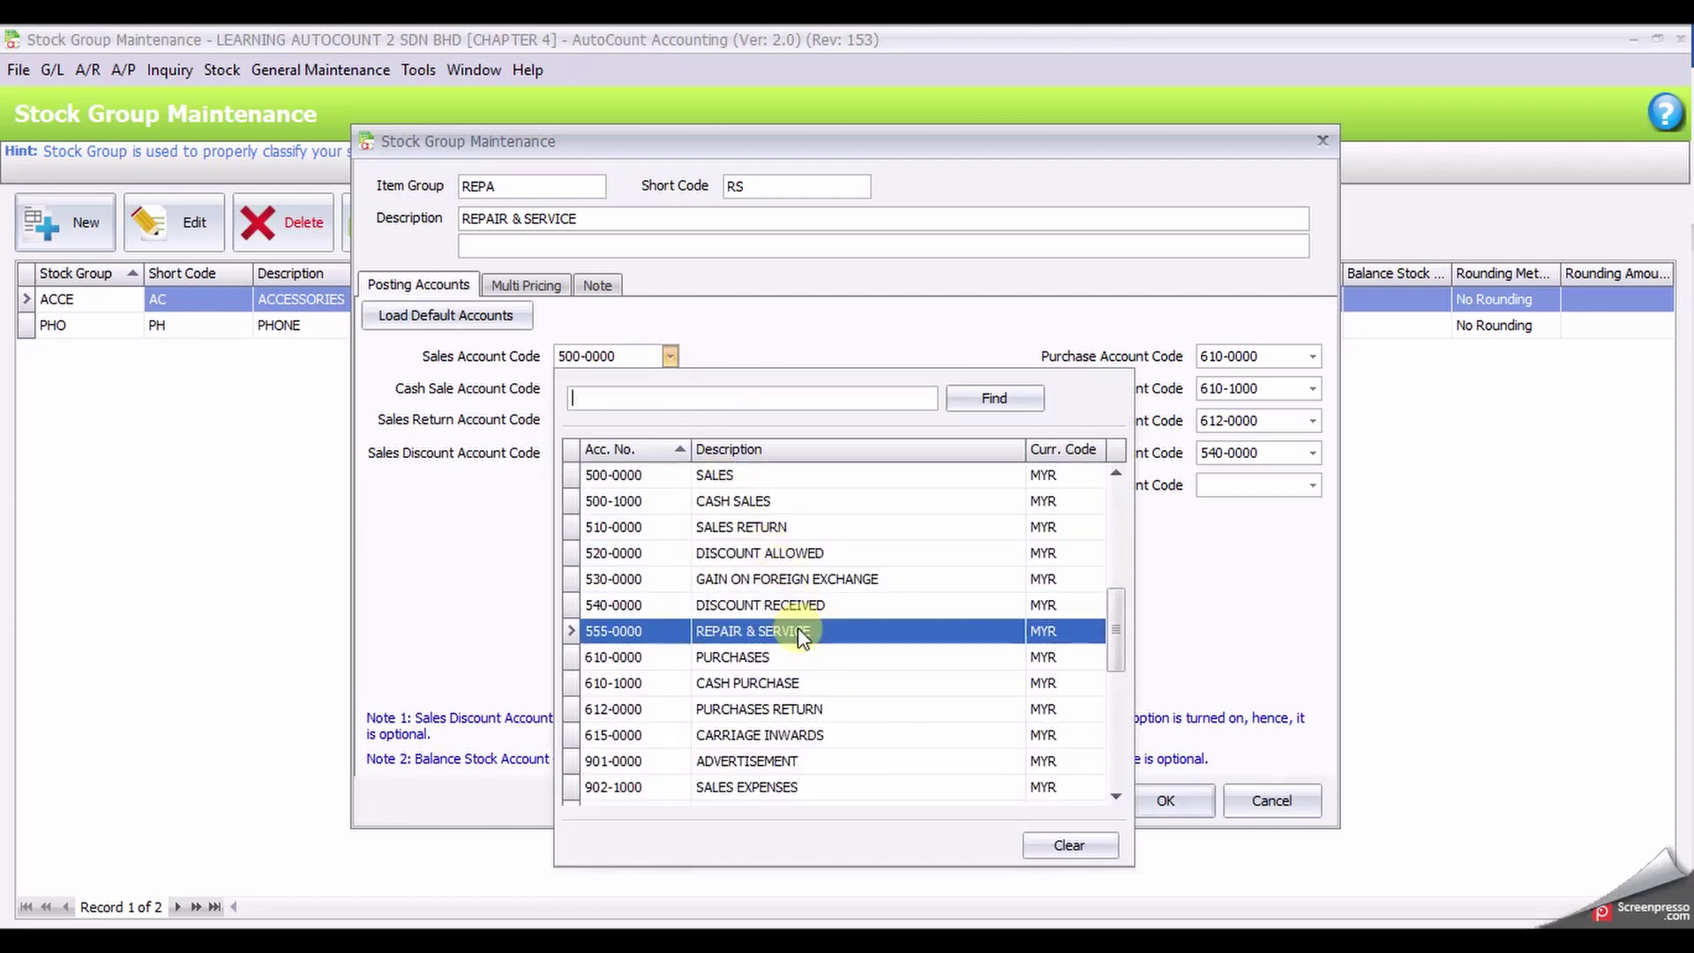
click(798, 630)
click(670, 389)
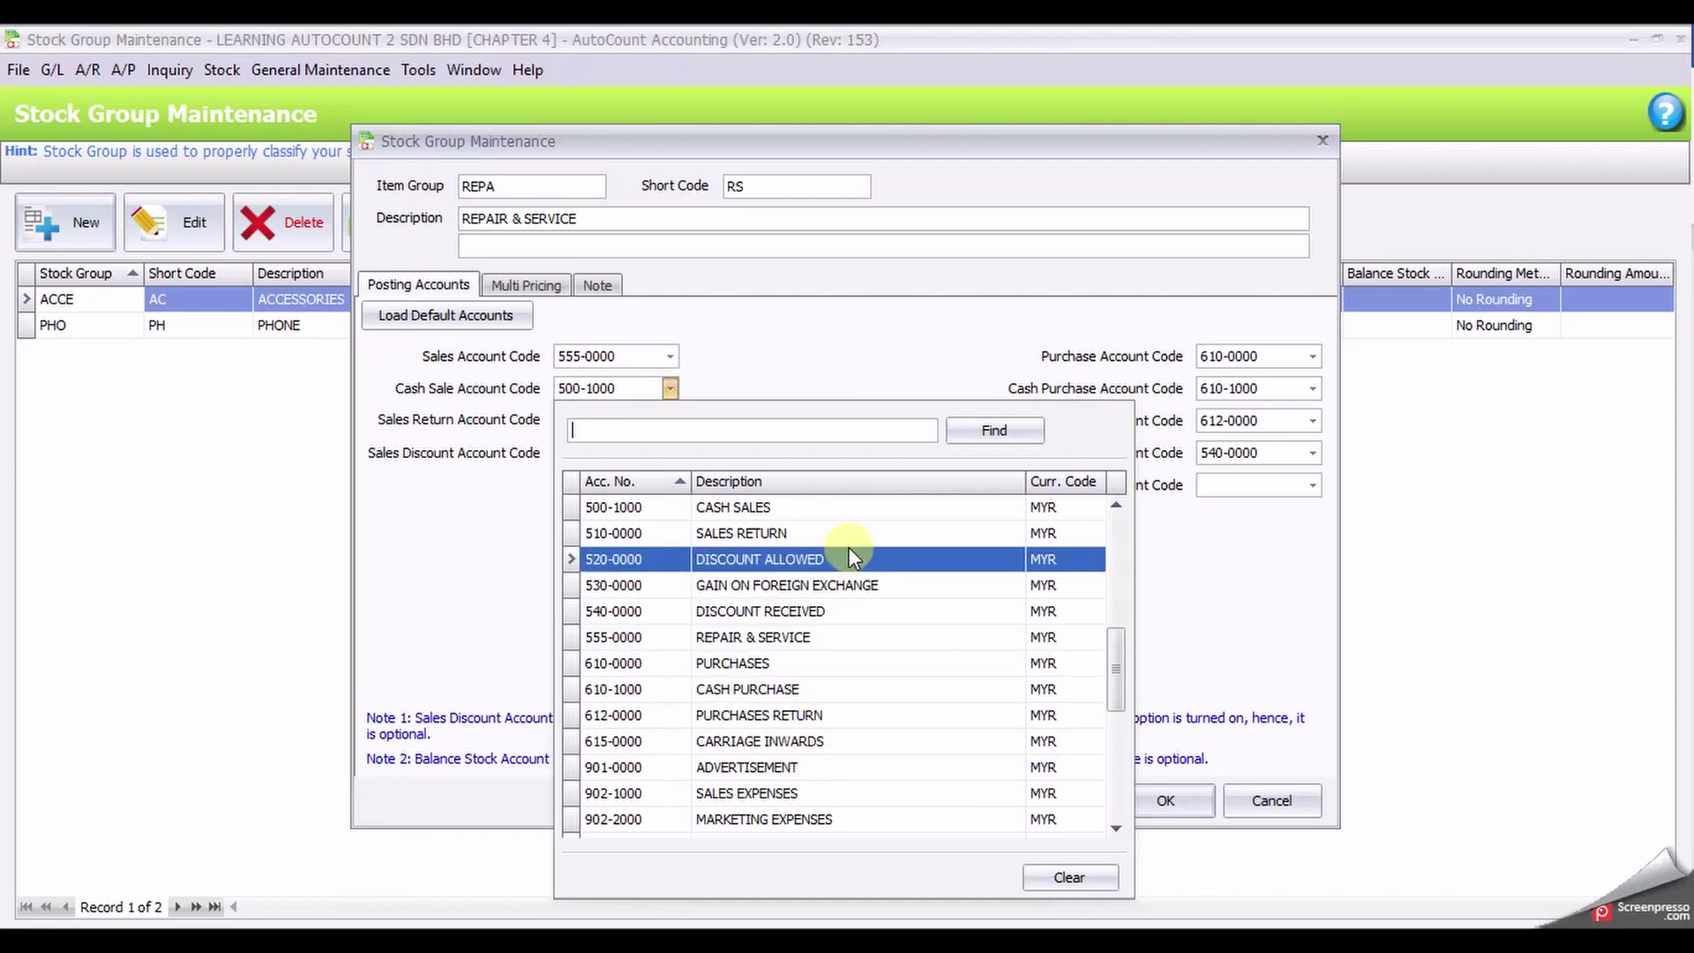
click(812, 637)
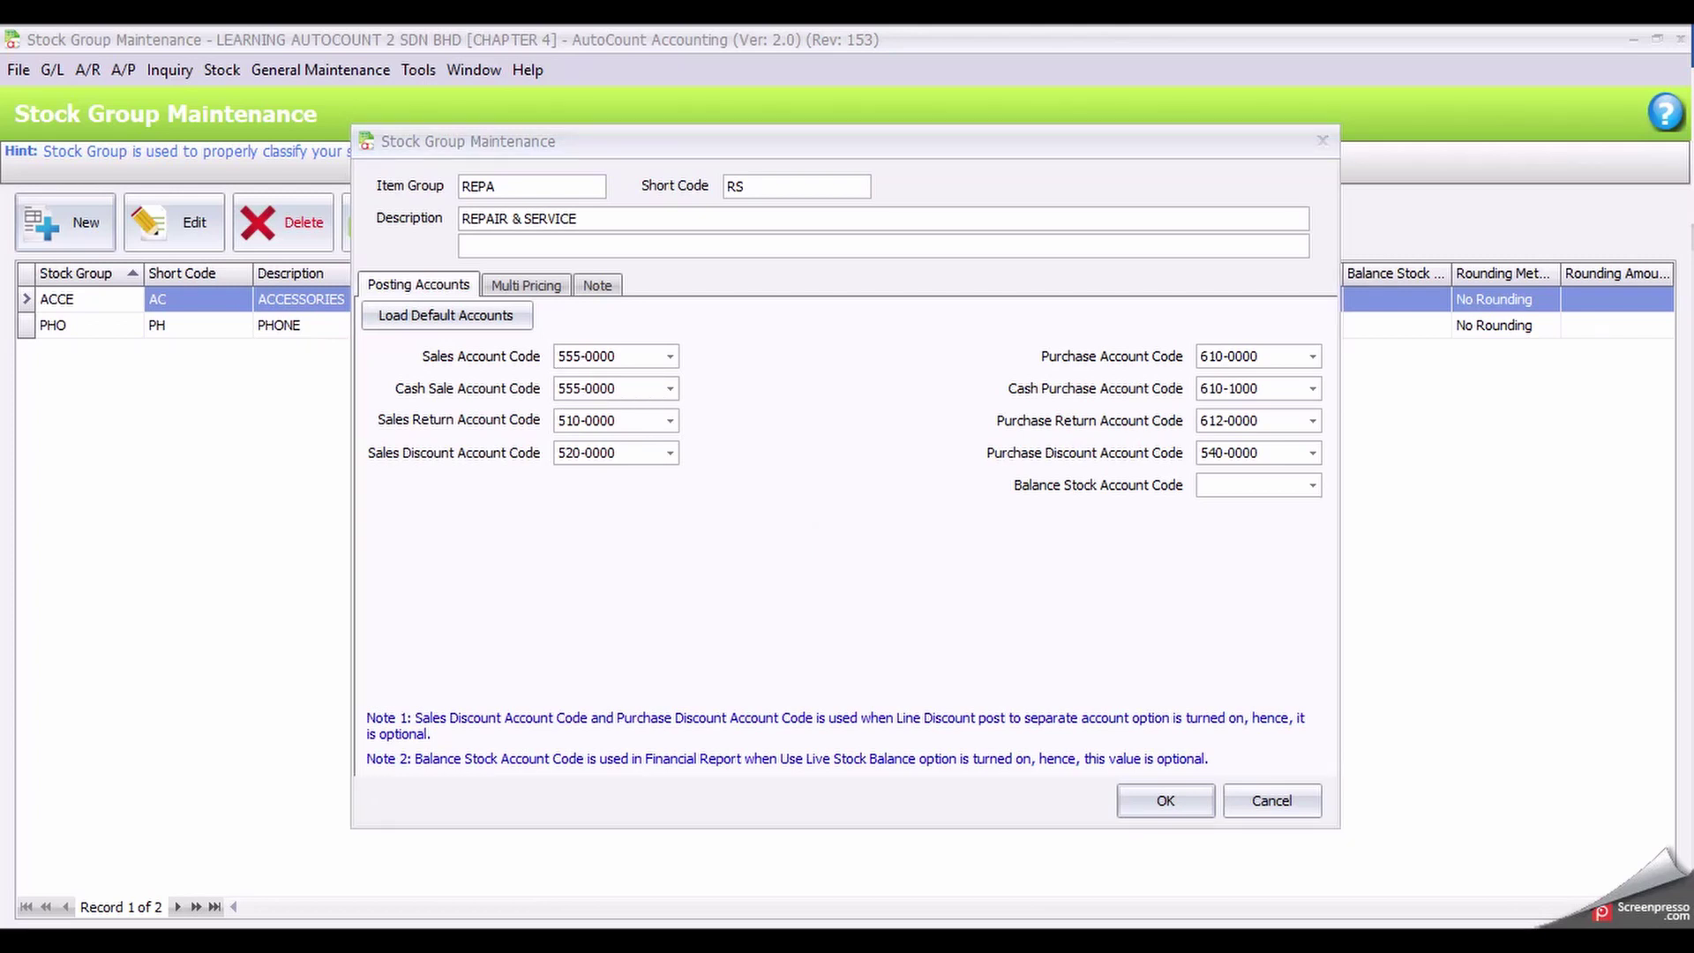
click(1164, 800)
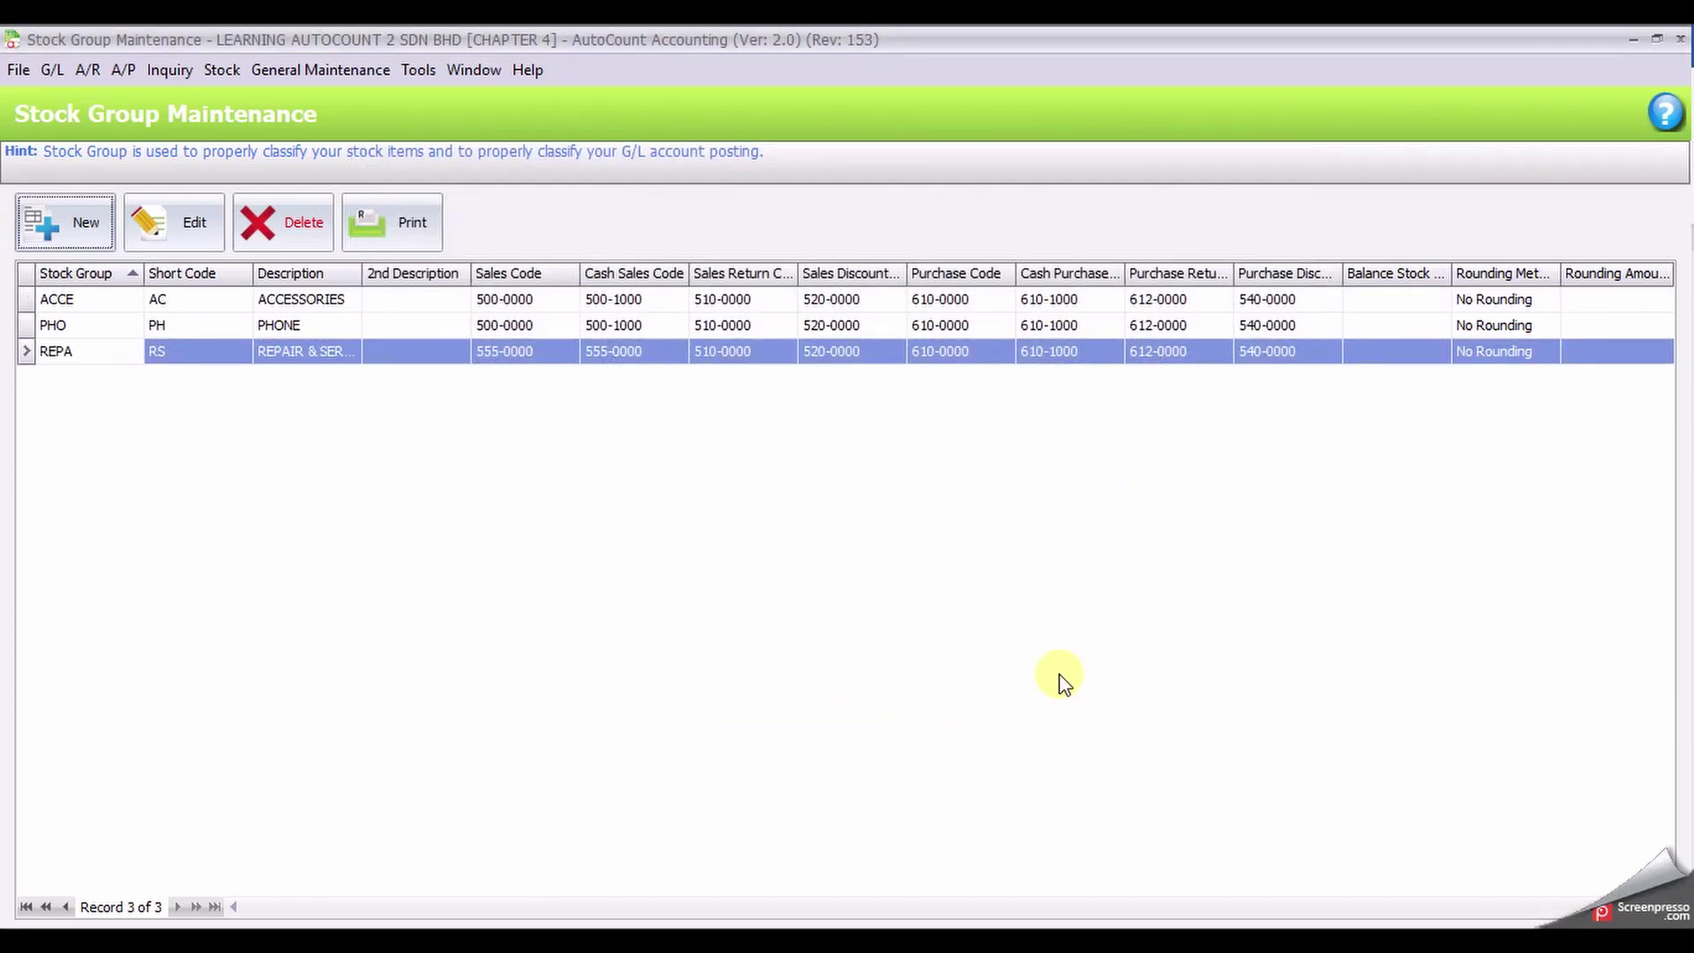
click(765, 622)
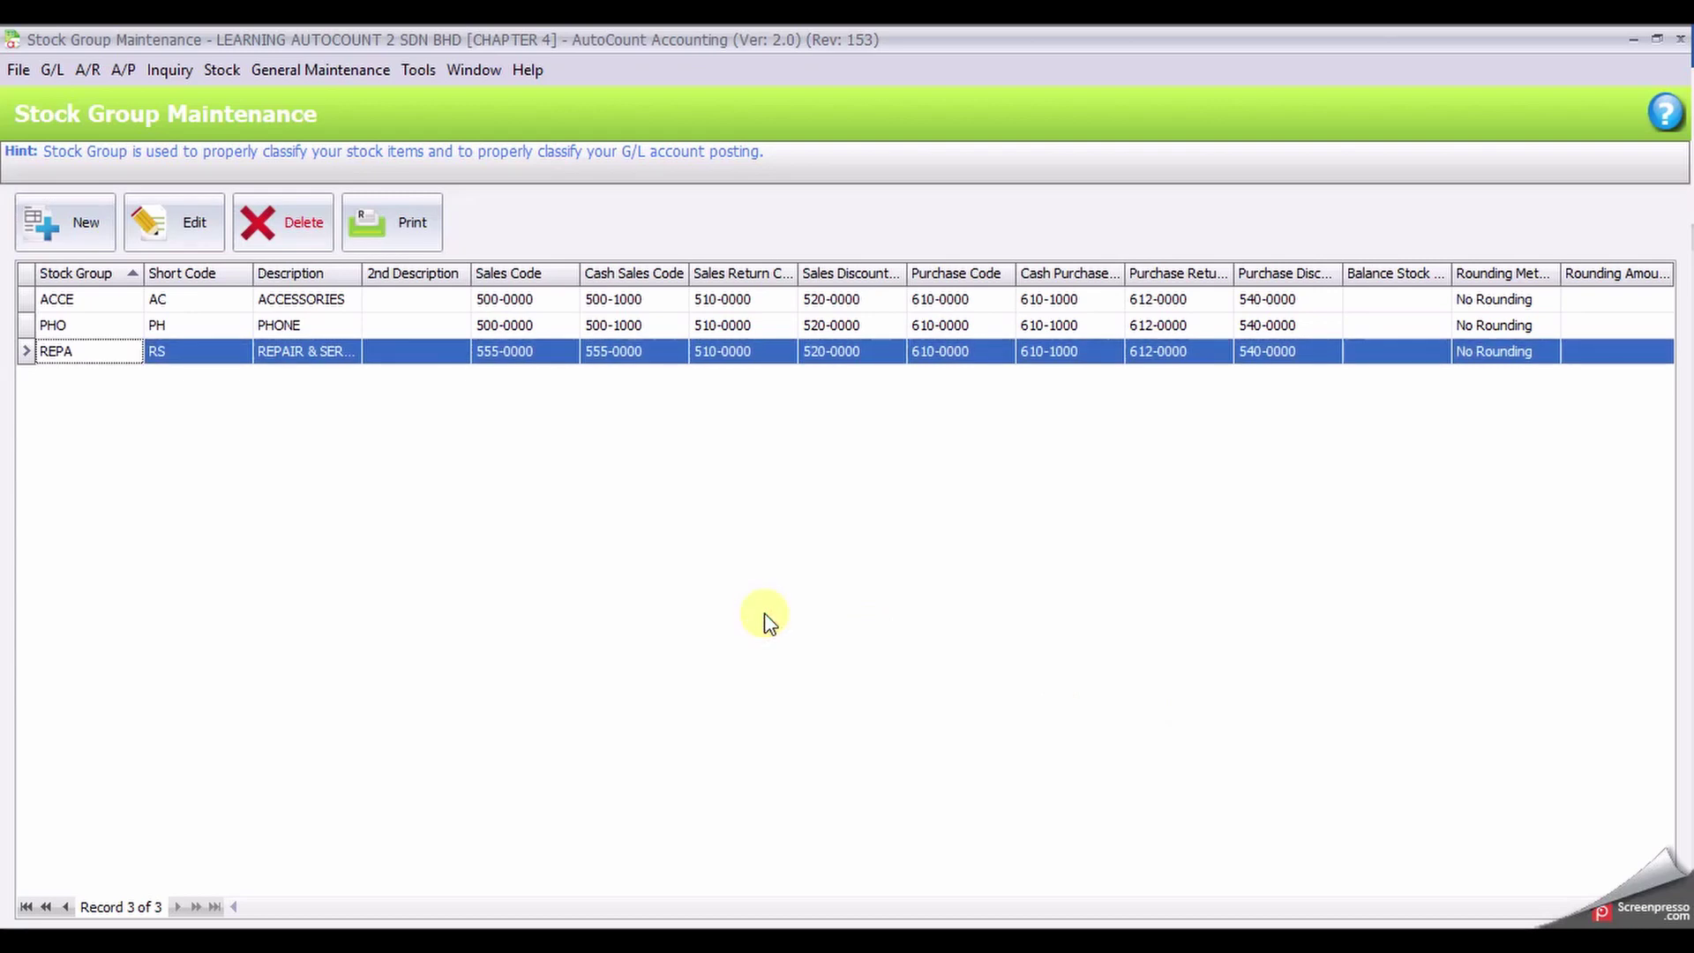